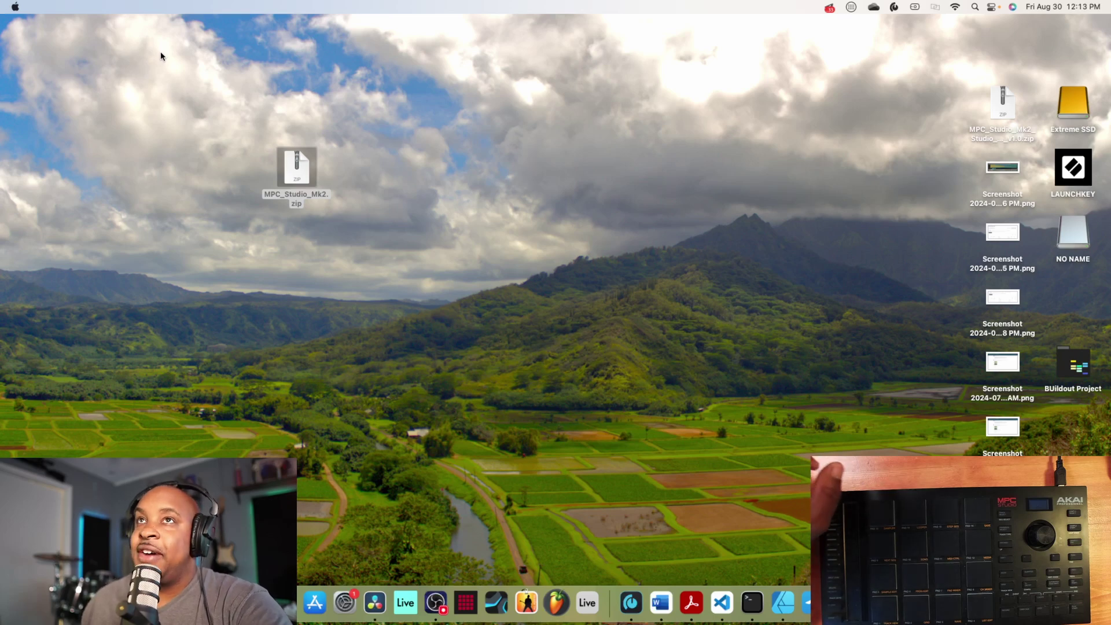
Unzip MPC_Studio_Mk2.zip on the desktop to get the MPC_Studio_Mk2 folder
drag(260, 144, 432, 160)
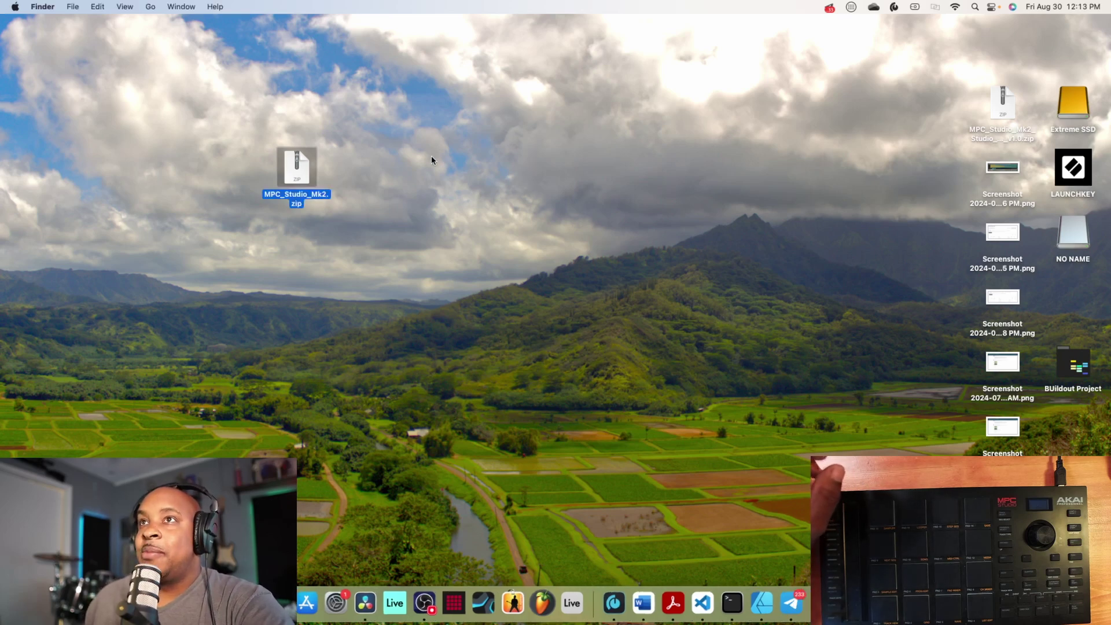
click(380, 164)
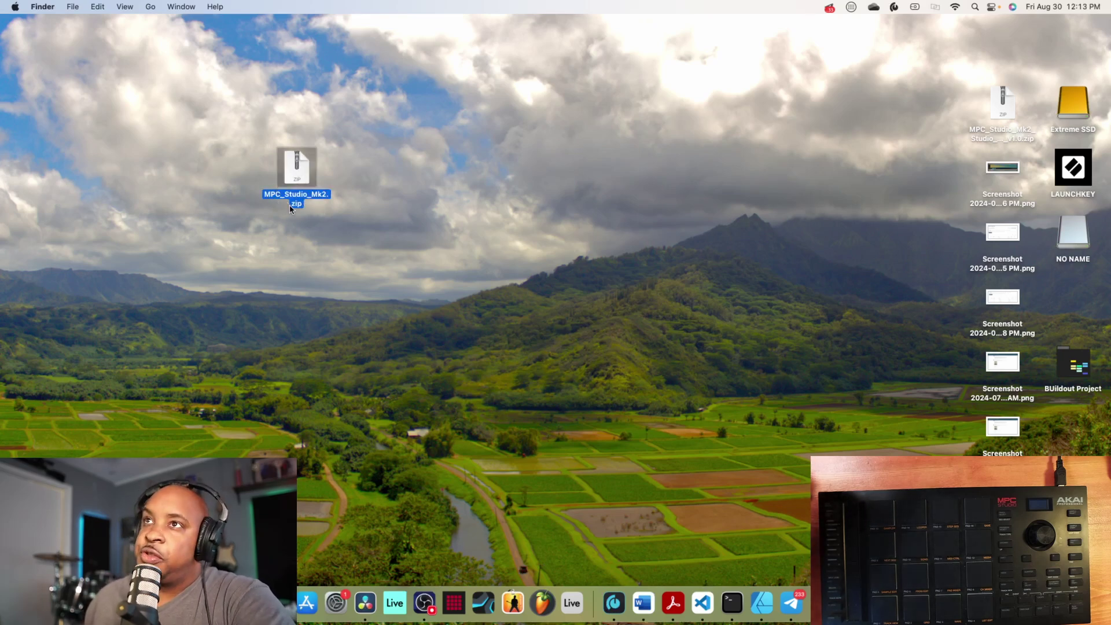
double_click(305, 178)
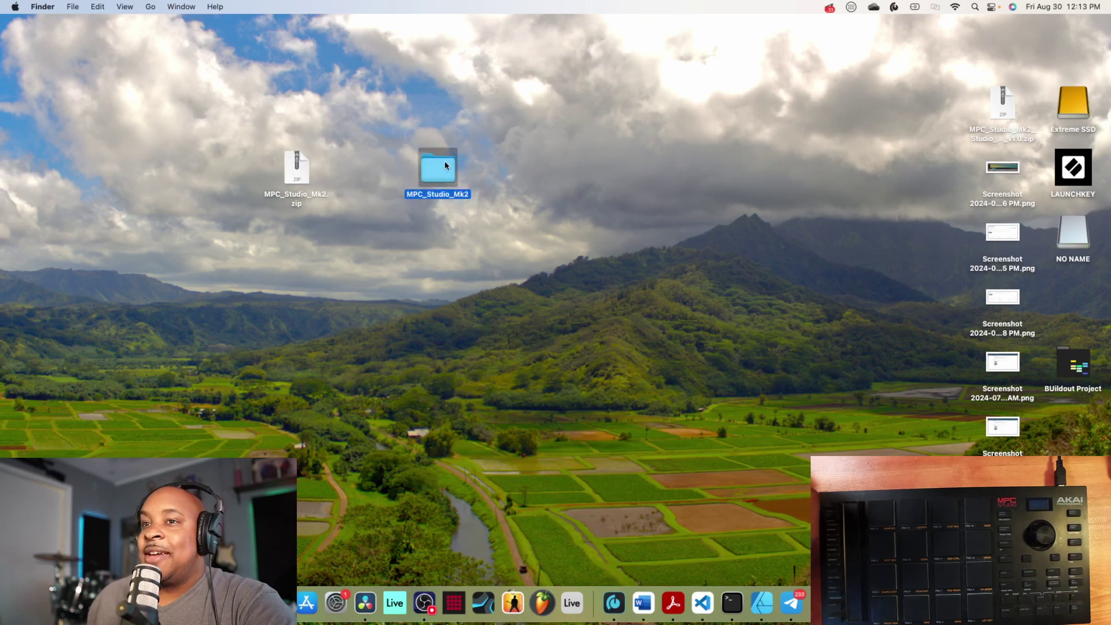
Copy the MPC_Studio_Mk2 folder and go to the Music folder in a new Finder window
right_click(441, 171)
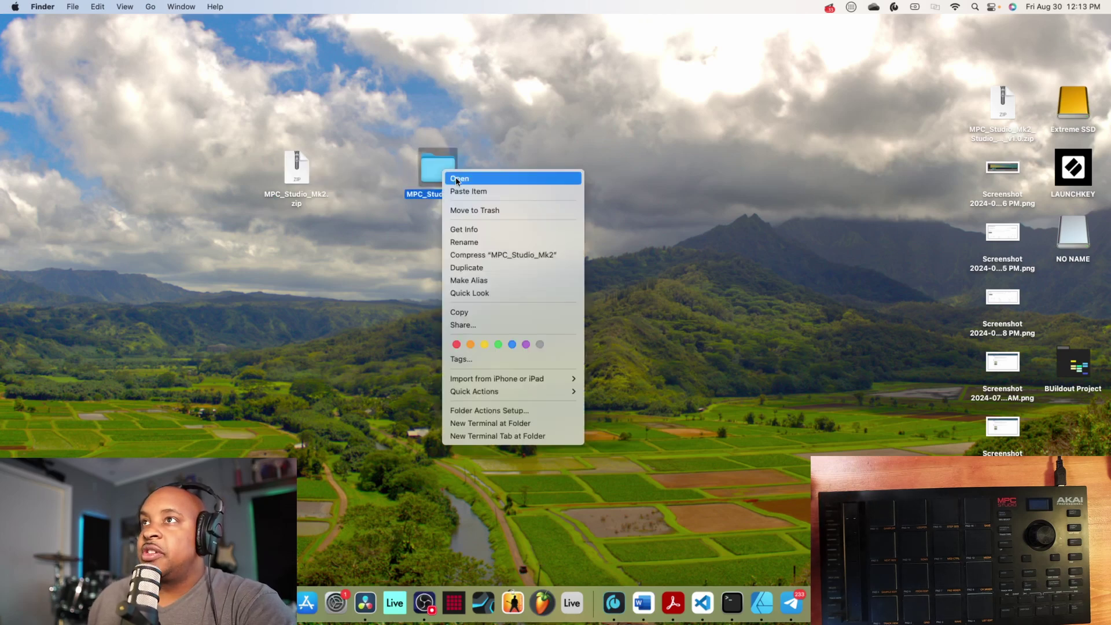
click(467, 312)
key(super+n)
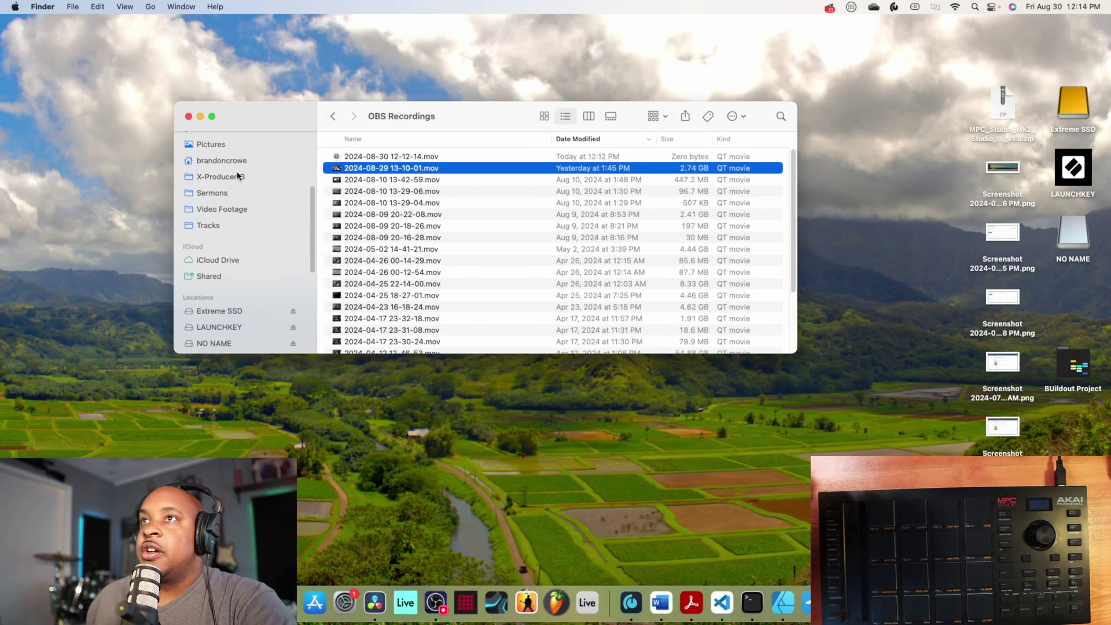
scroll(226, 191, down, 5)
scroll(213, 217, up, 3)
scroll(213, 219, up, 1)
click(209, 186)
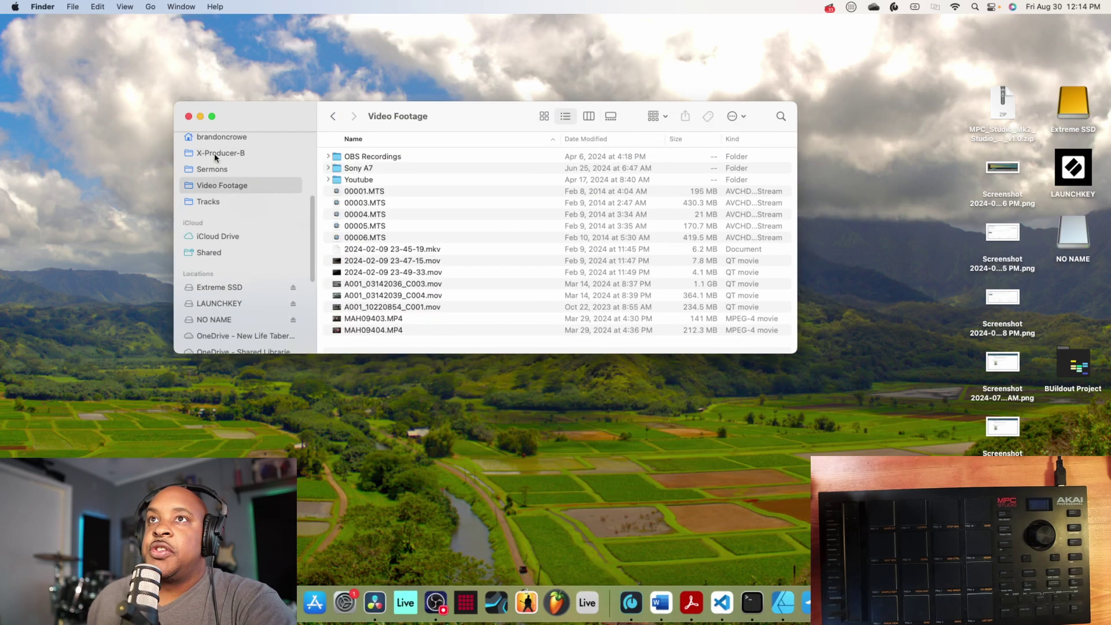
click(214, 153)
scroll(224, 177, up, 5)
click(209, 281)
click(209, 264)
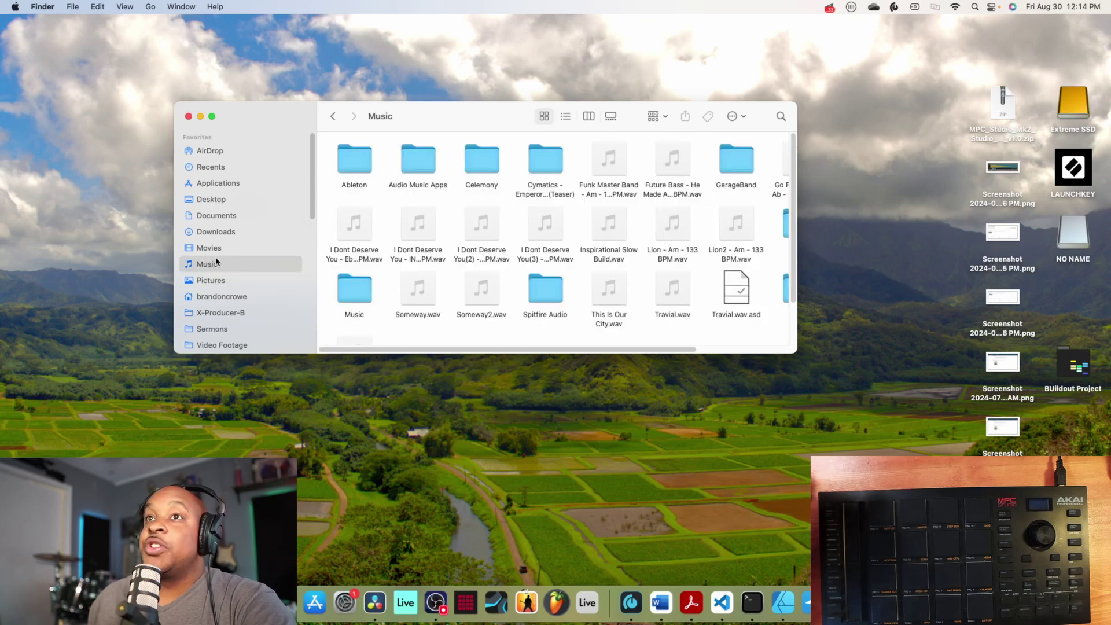
Paste the folder into Ableton > User Library > Remote Scripts
double_click(353, 162)
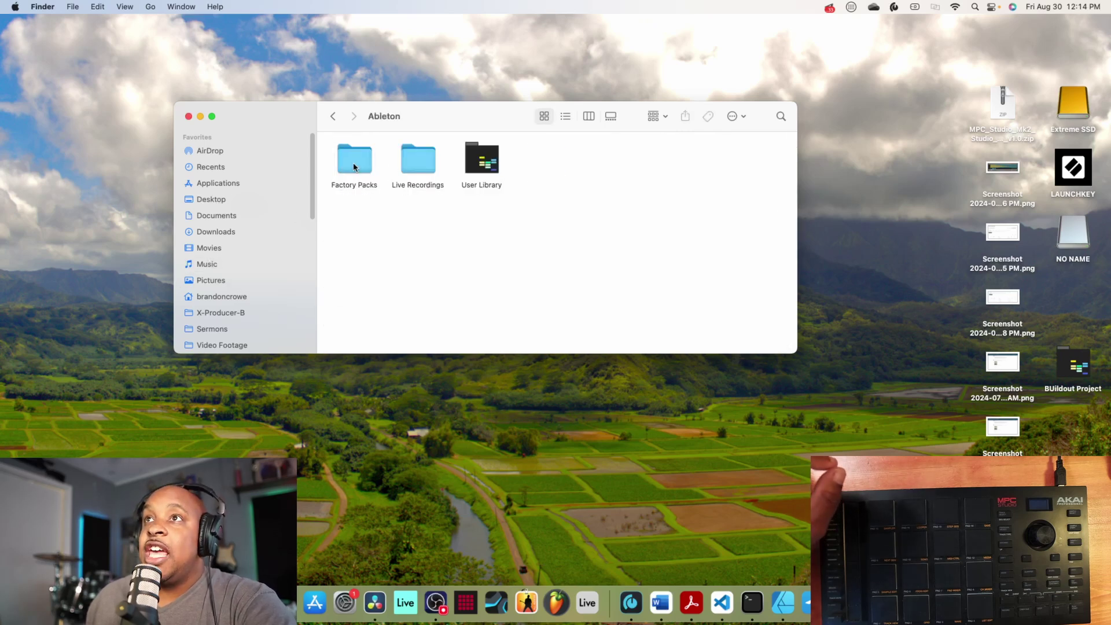
double_click(482, 165)
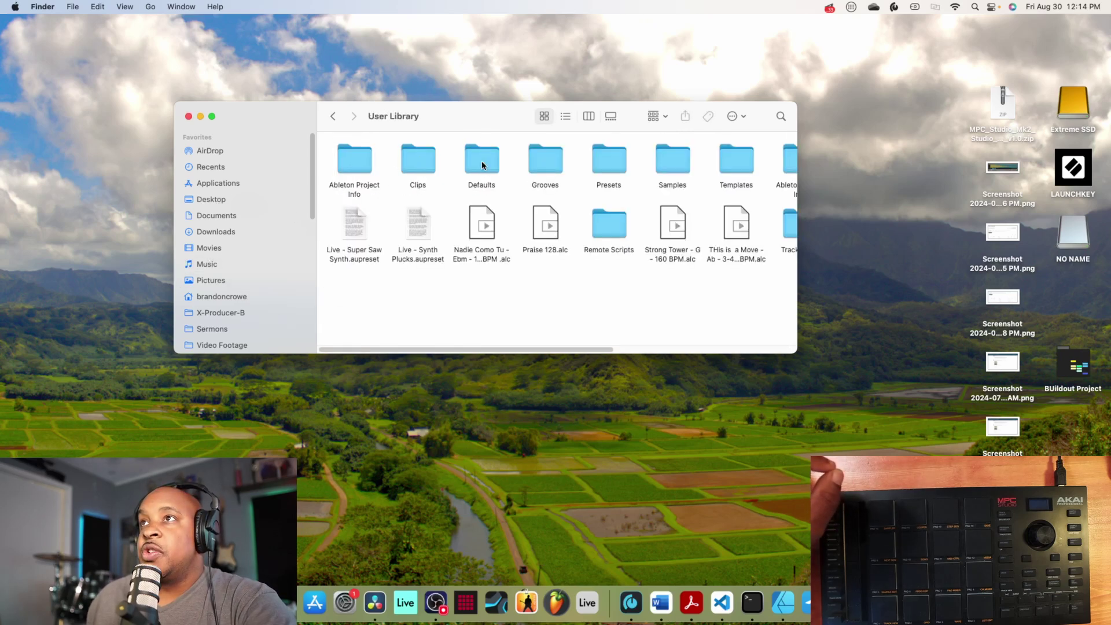
double_click(607, 230)
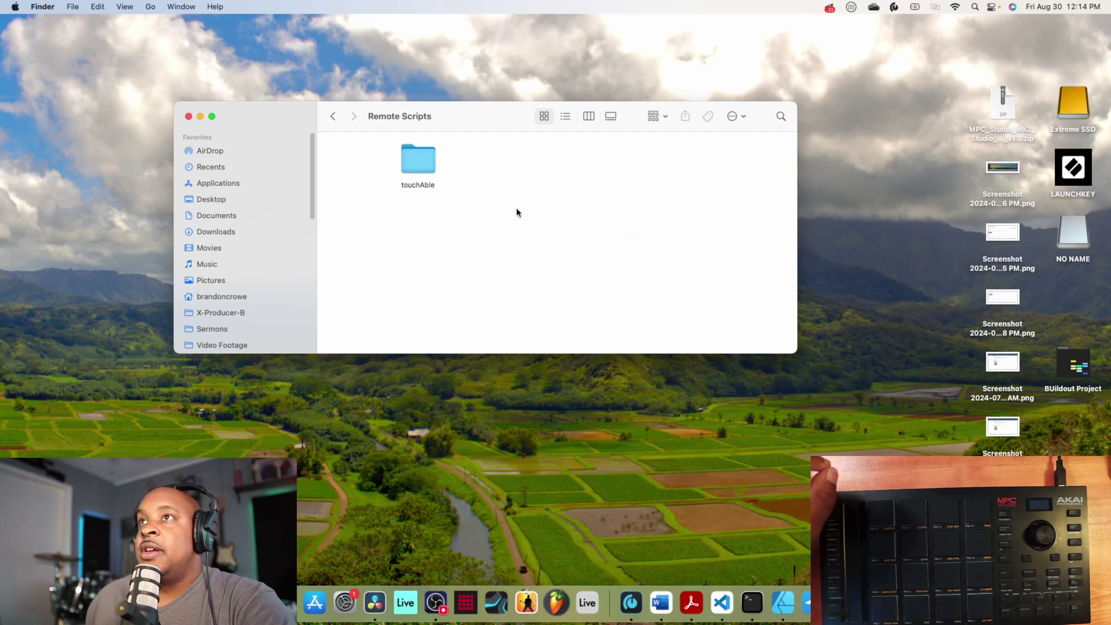
right_click(534, 194)
click(567, 214)
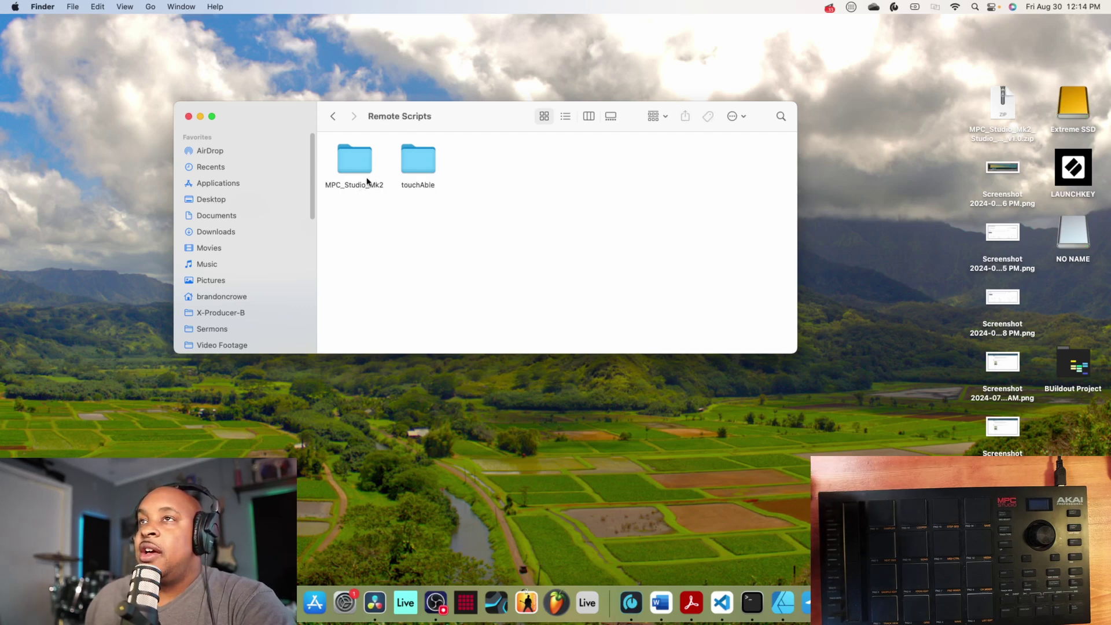
click(357, 186)
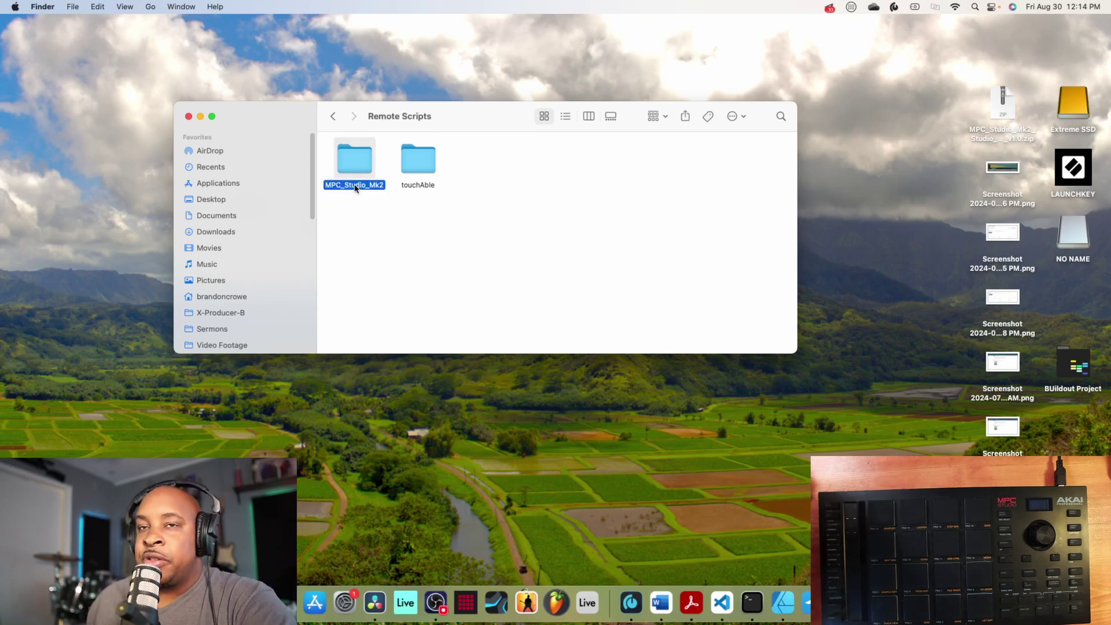
click(396, 222)
Close Finder, launch Ableton Live 12 and bring up its Settings
click(189, 116)
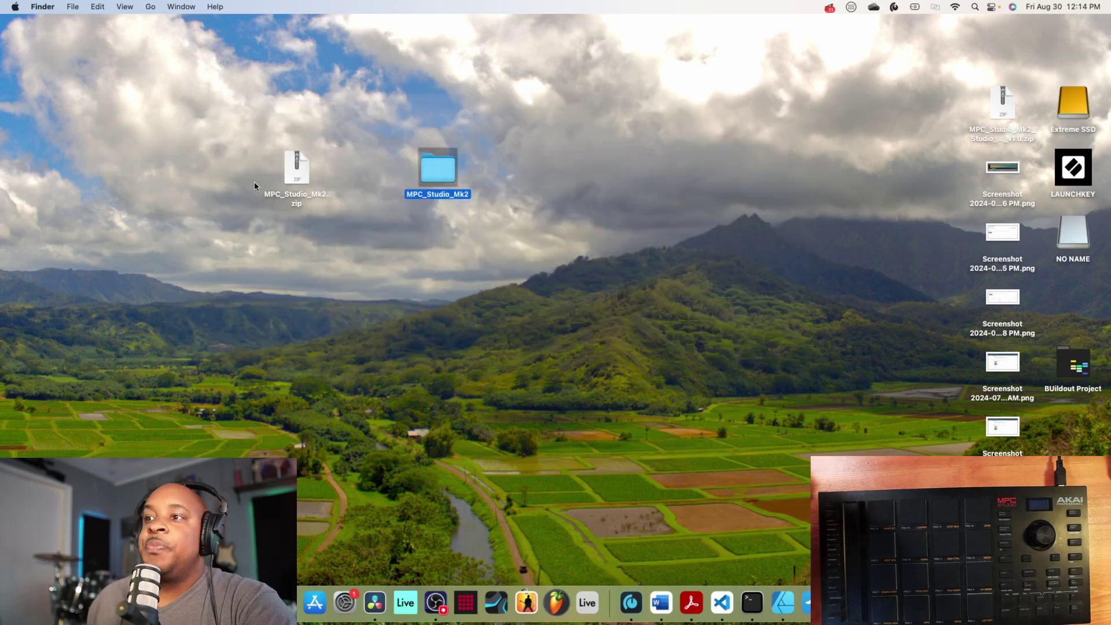
click(586, 600)
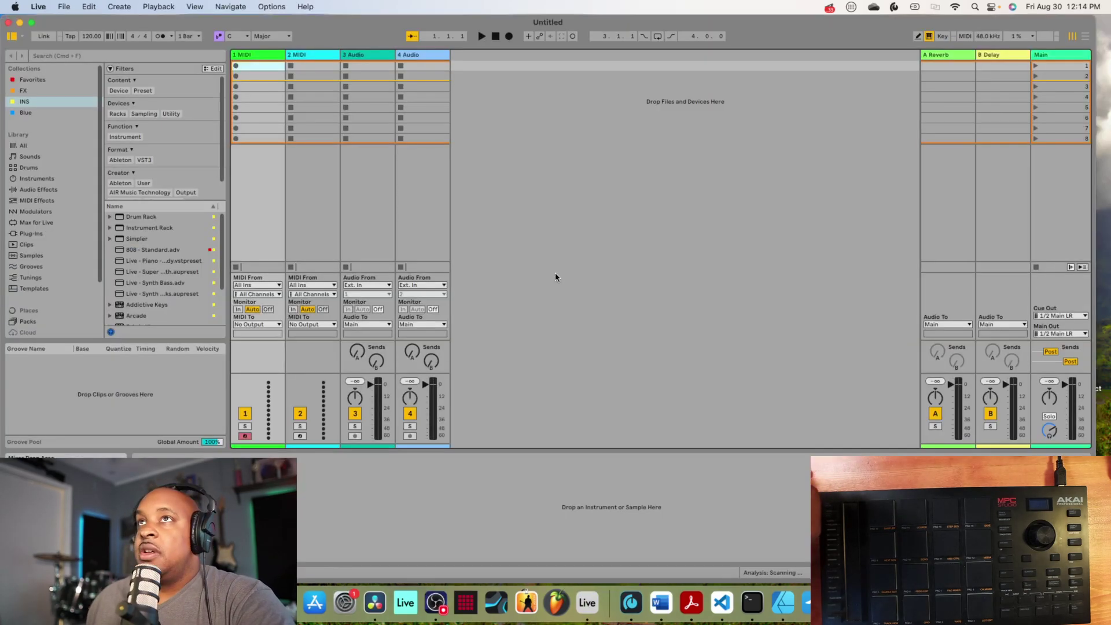
click(38, 6)
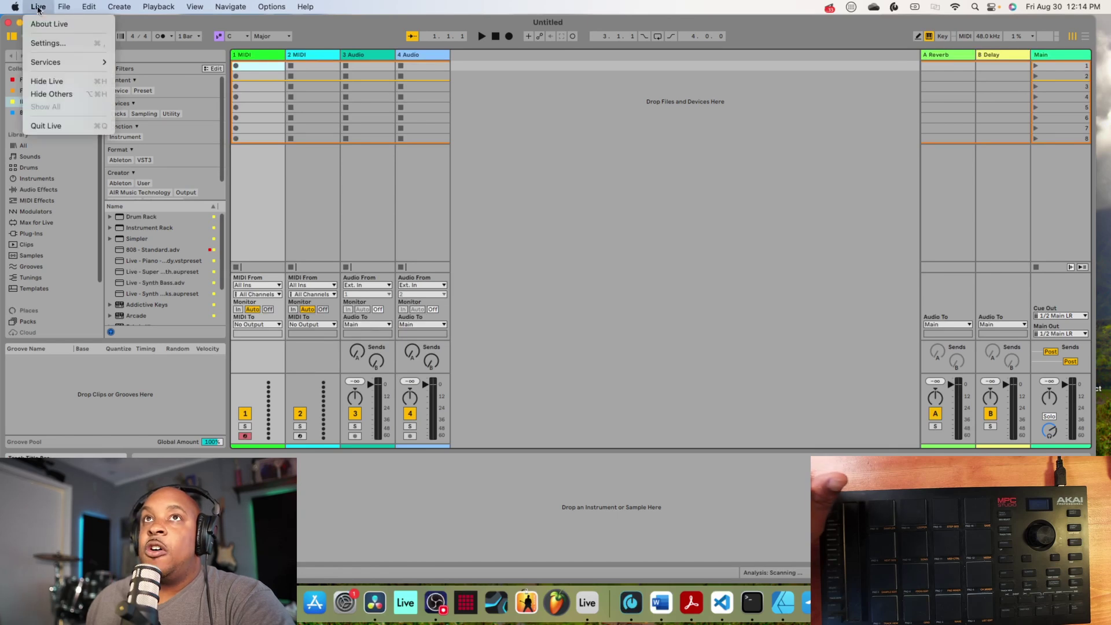
click(51, 44)
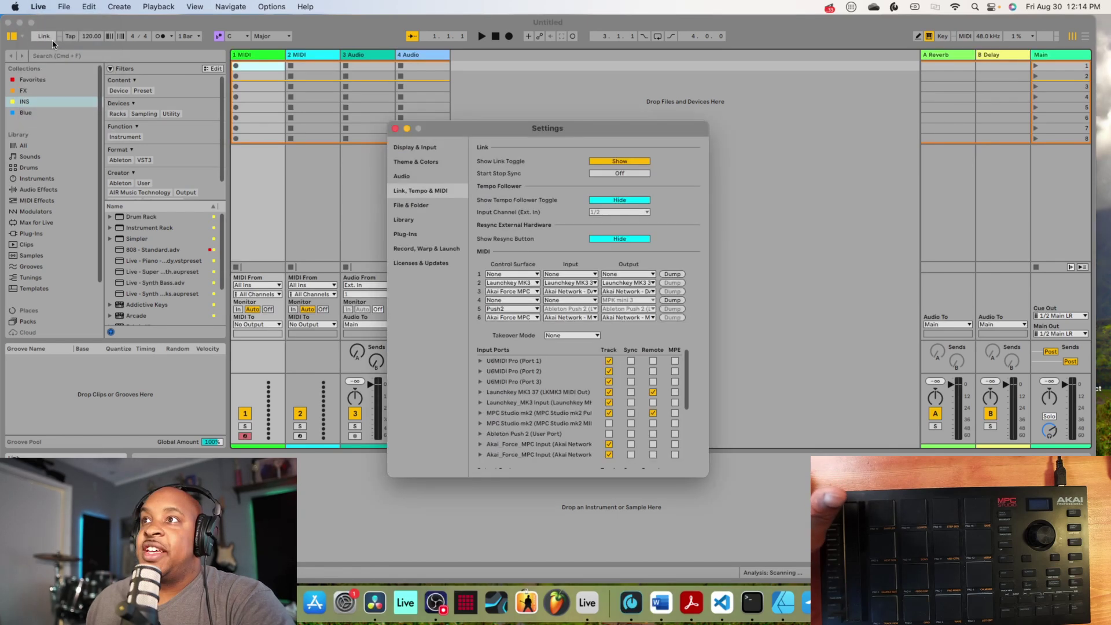
Set Control Surface 1 to MPC Studio Mk2 with MPC Studio mk2 input and output, then close Settings
click(519, 273)
scroll(520, 381, down, 10)
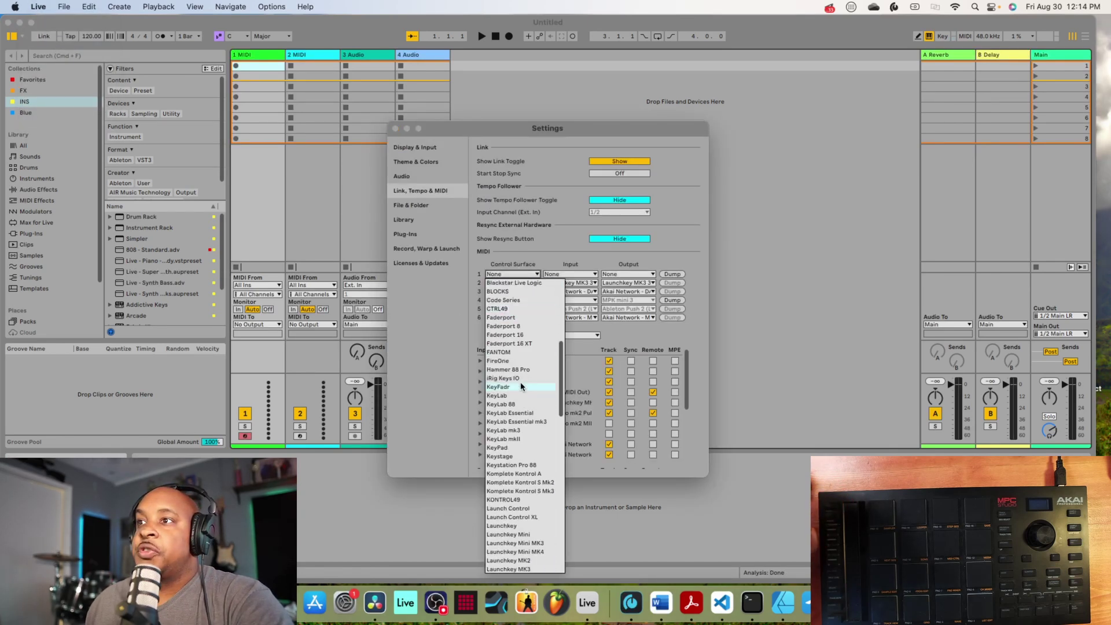
scroll(519, 383, down, 10)
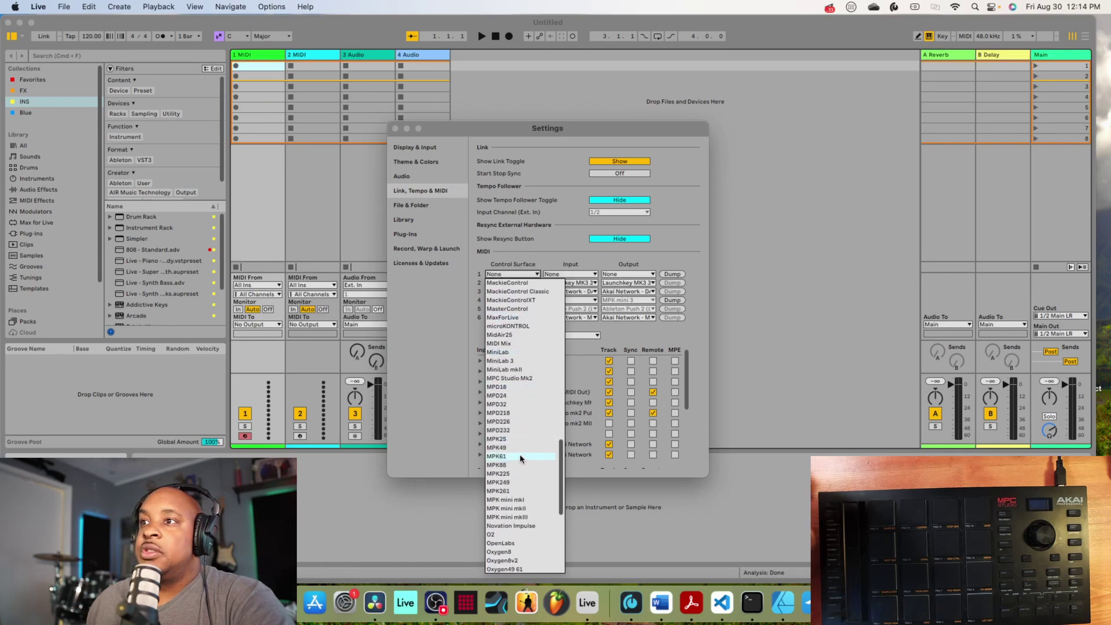
scroll(521, 469, down, 2)
scroll(512, 431, up, 2)
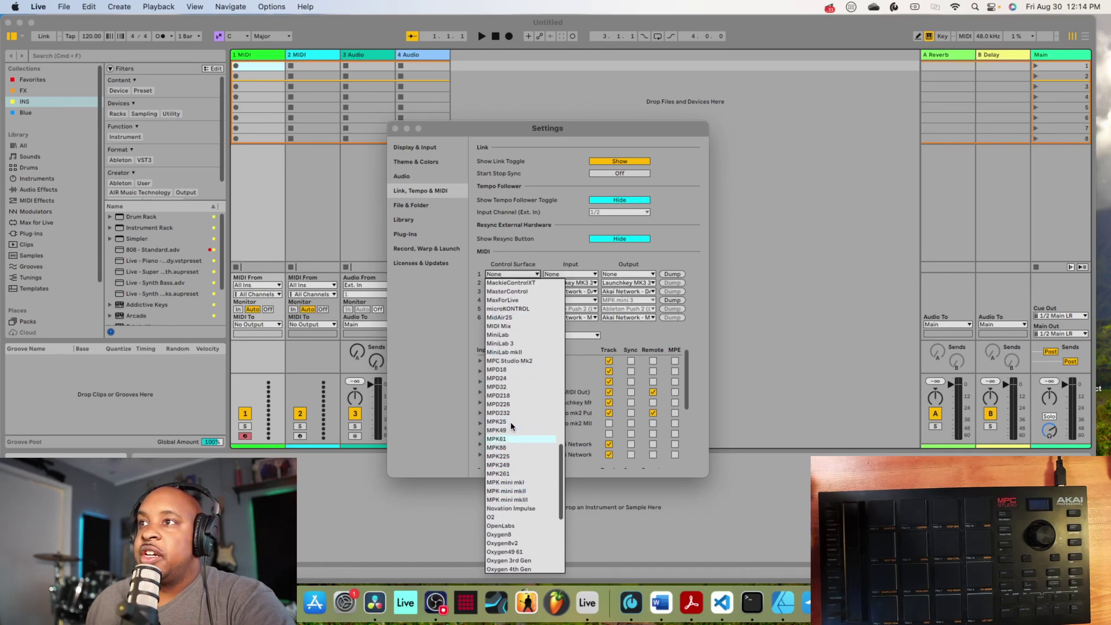
click(519, 361)
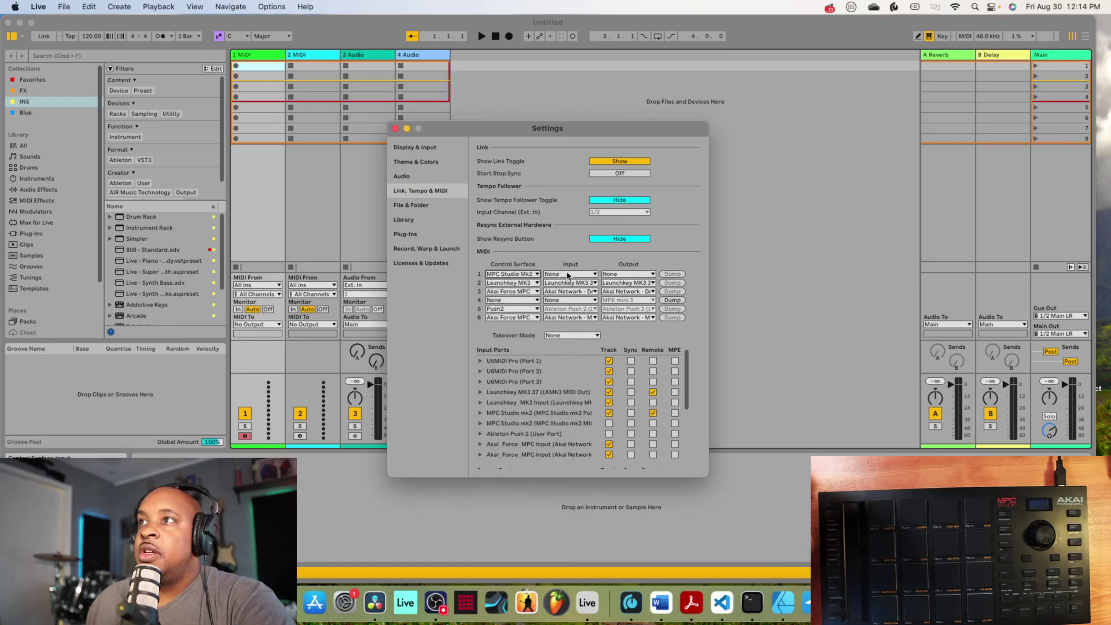
click(568, 274)
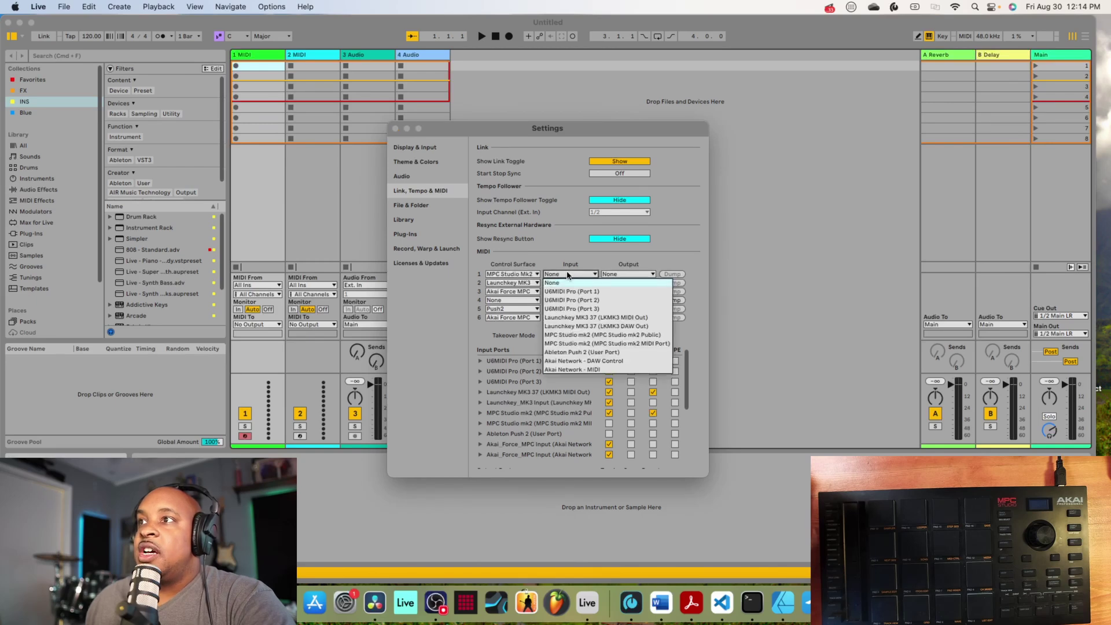
click(581, 335)
click(633, 276)
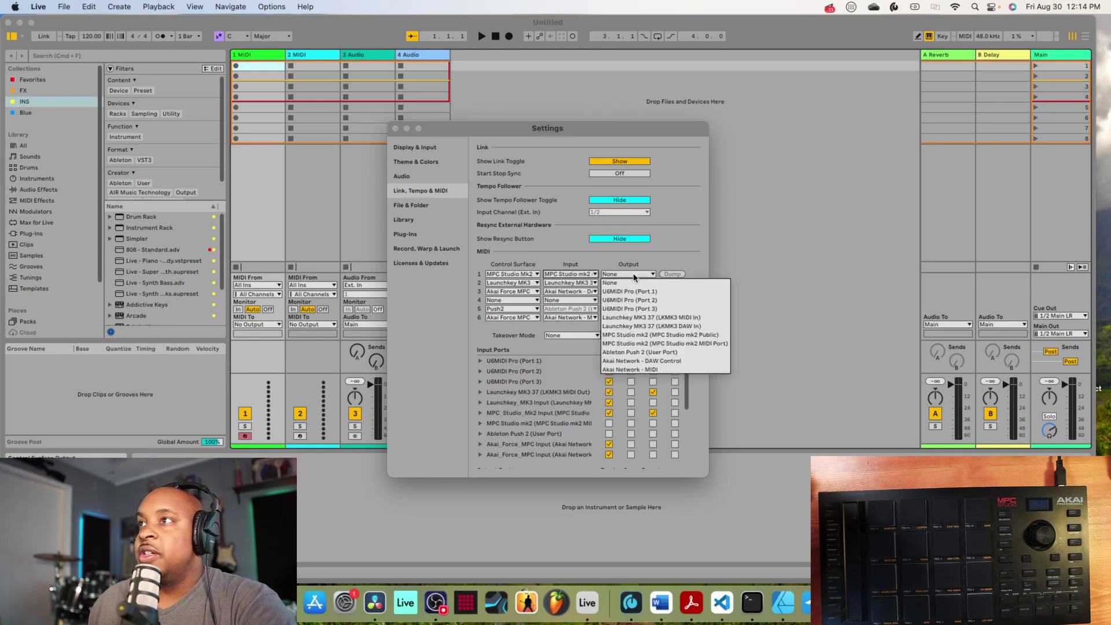
click(649, 335)
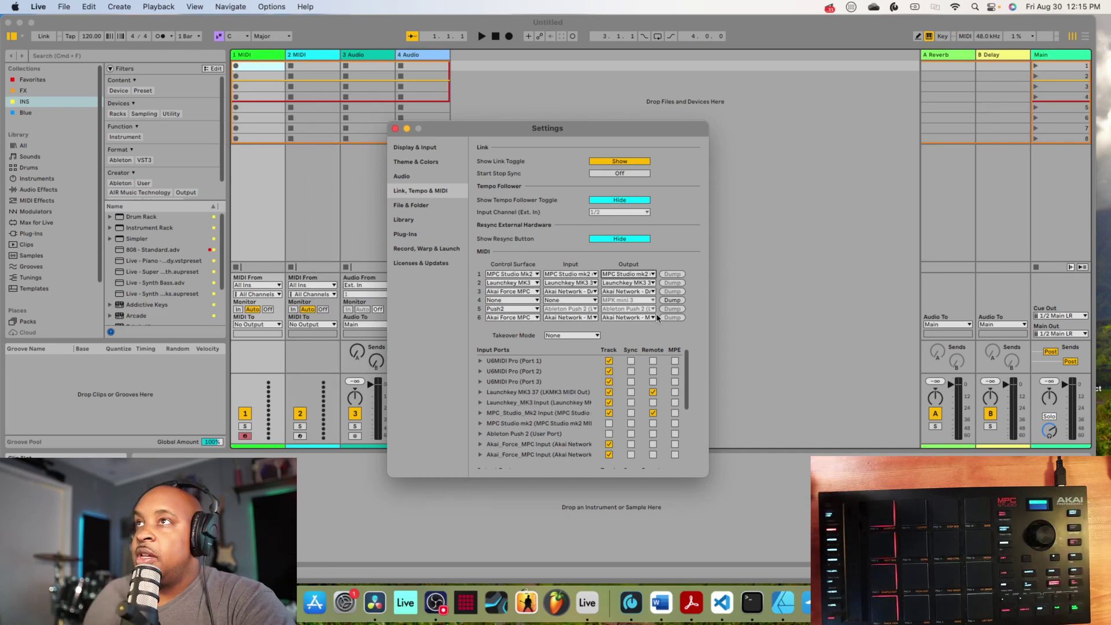
click(395, 129)
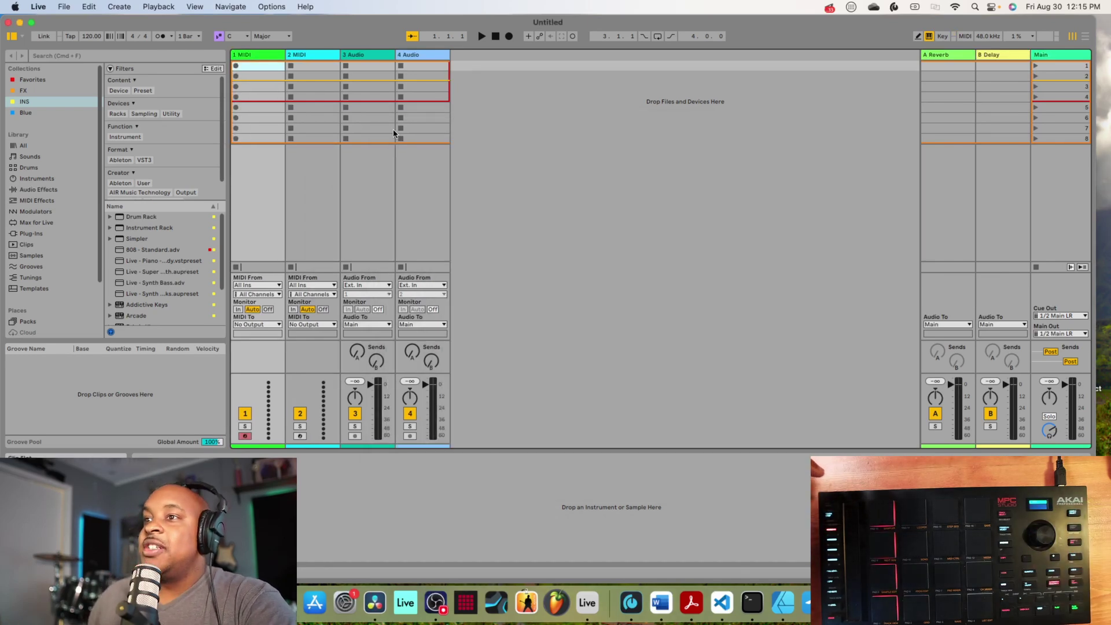
click(432, 601)
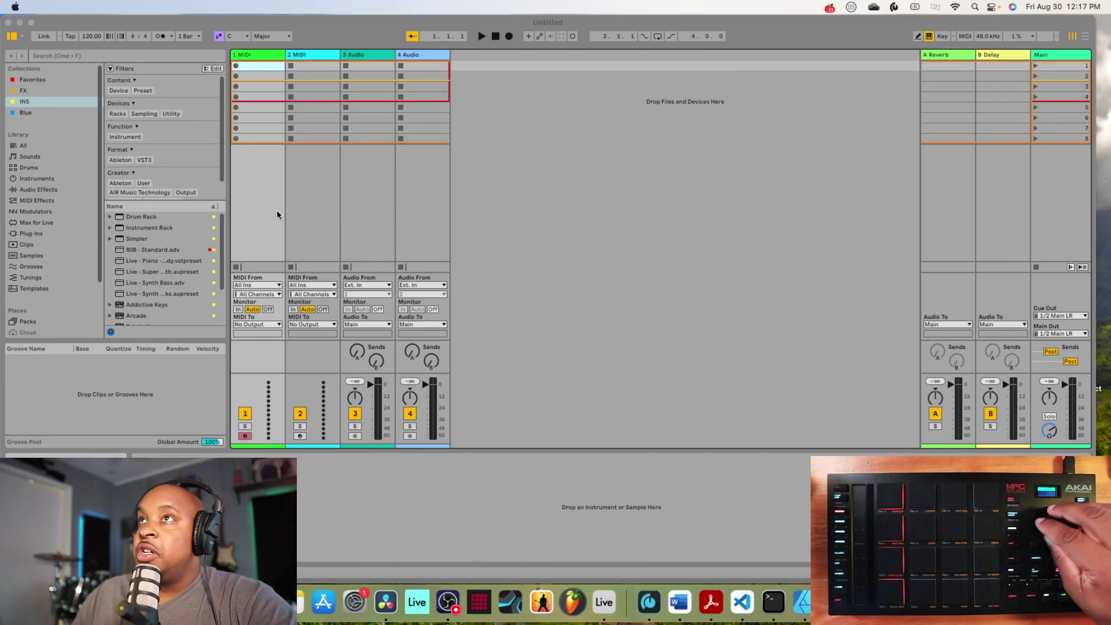
Load the XFKit_2 kit from the Drum Rack folder onto track 1
click(336, 21)
click(138, 249)
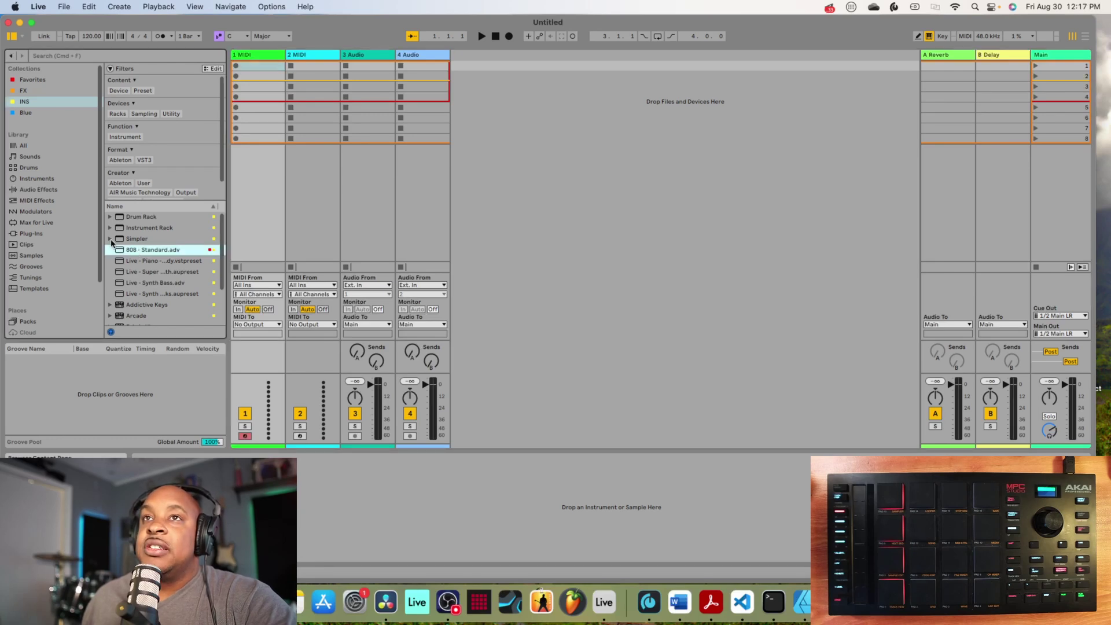
click(129, 239)
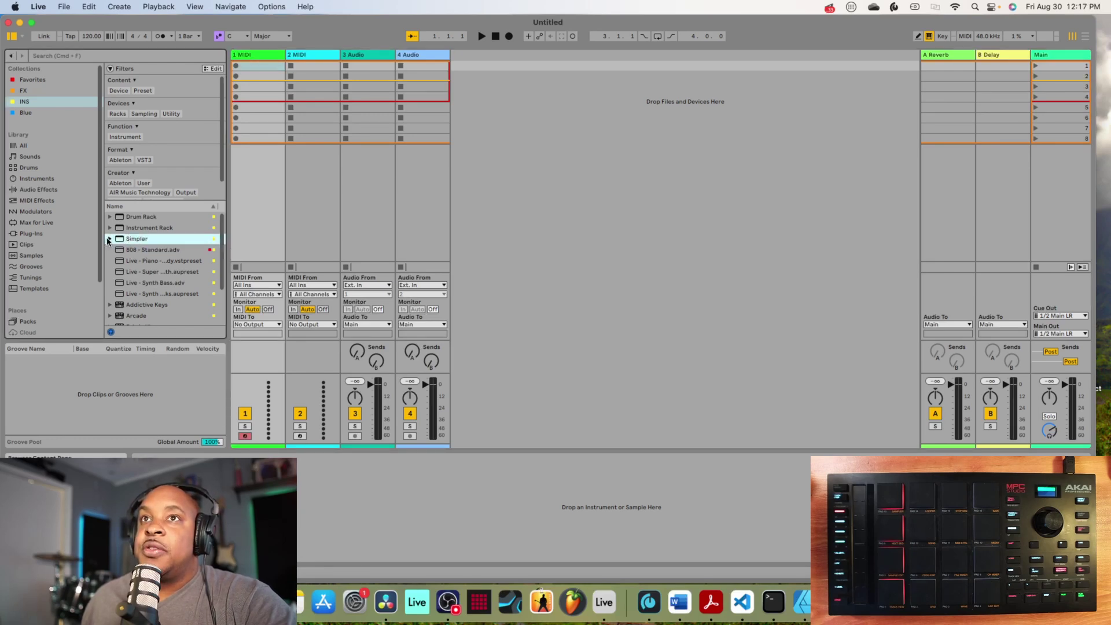
click(108, 218)
scroll(142, 294, down, 5)
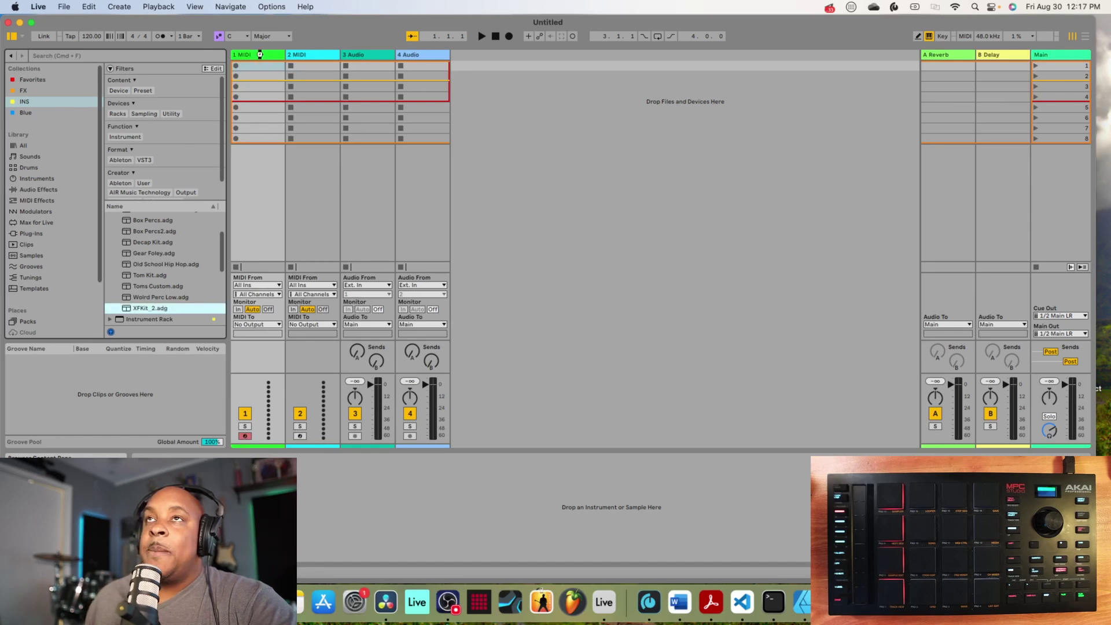
drag(260, 54, 261, 57)
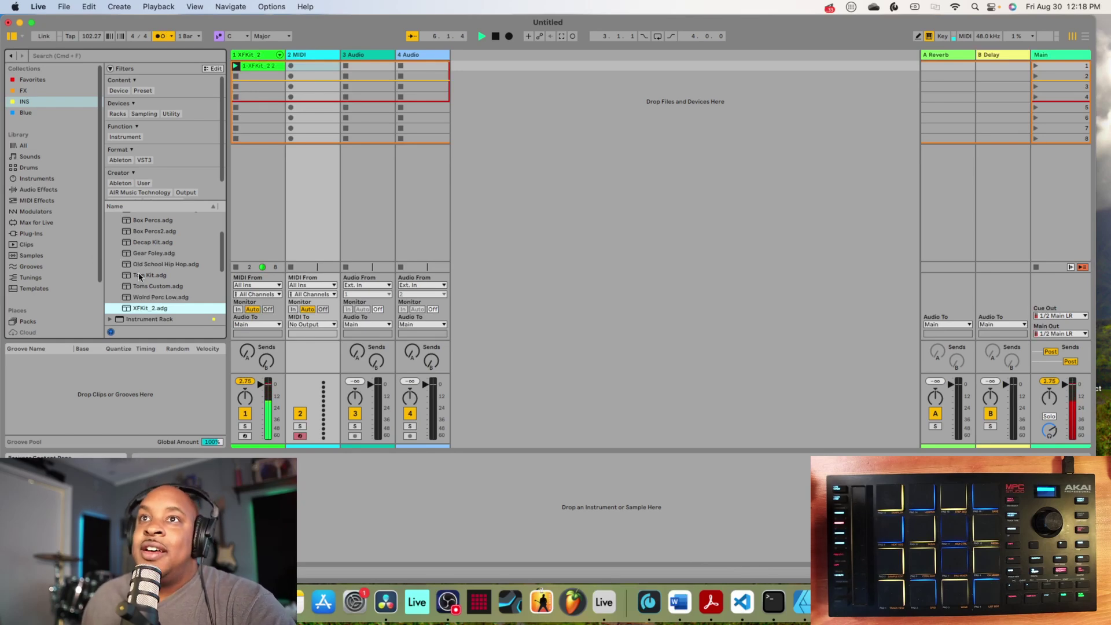
Put Vital on track 2 with the XPB - PLUCK - Sine Plucks preset and record a clip
scroll(144, 278, down, 10)
drag(125, 323, 323, 60)
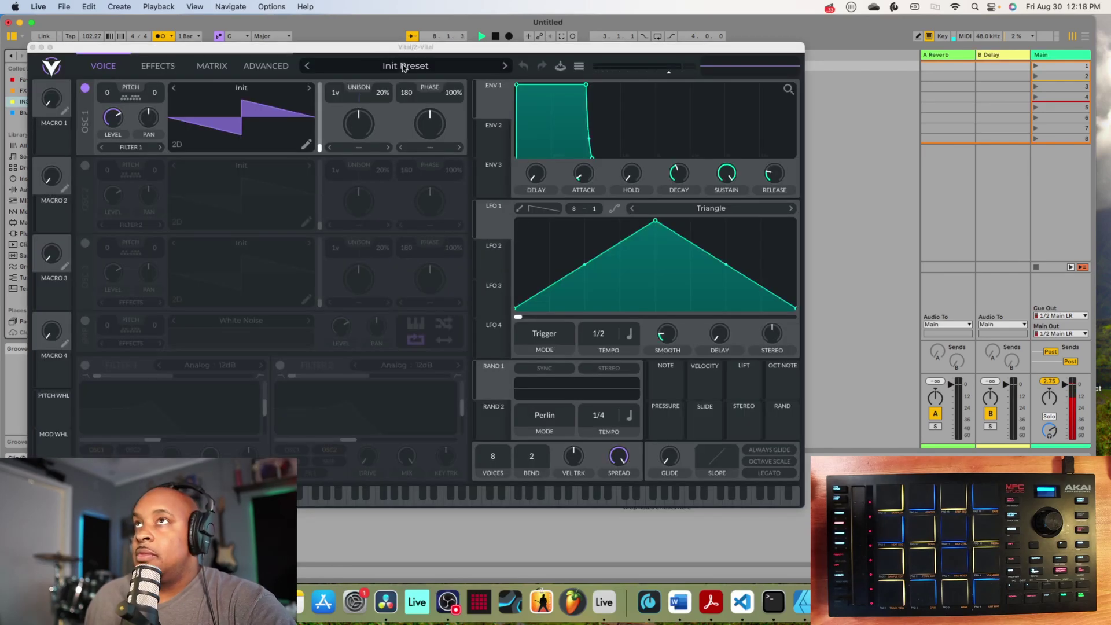
click(404, 67)
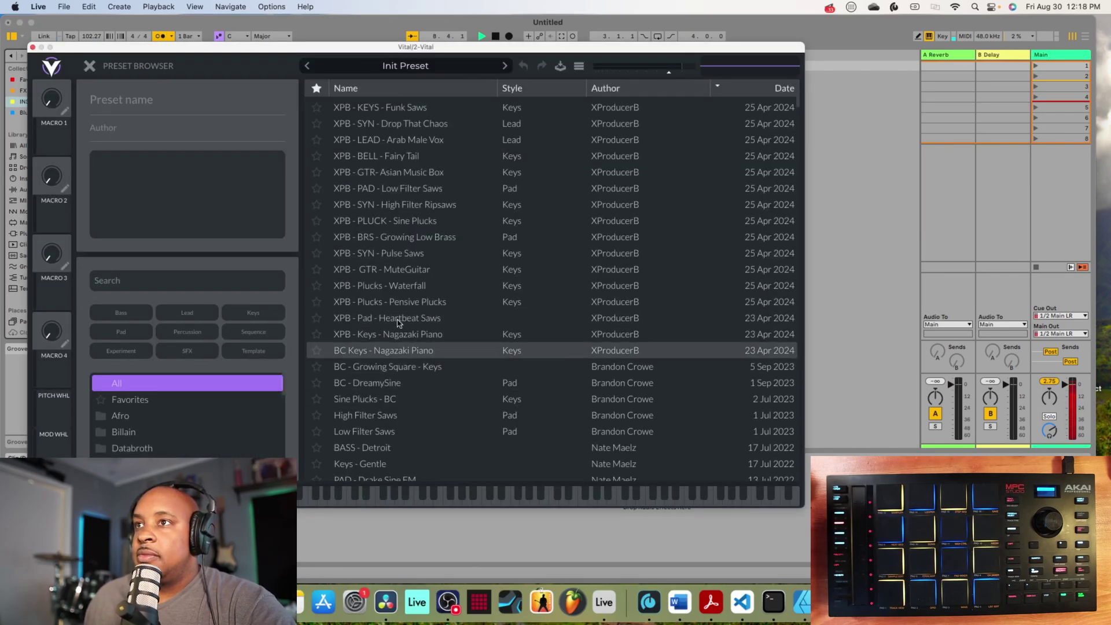
click(417, 223)
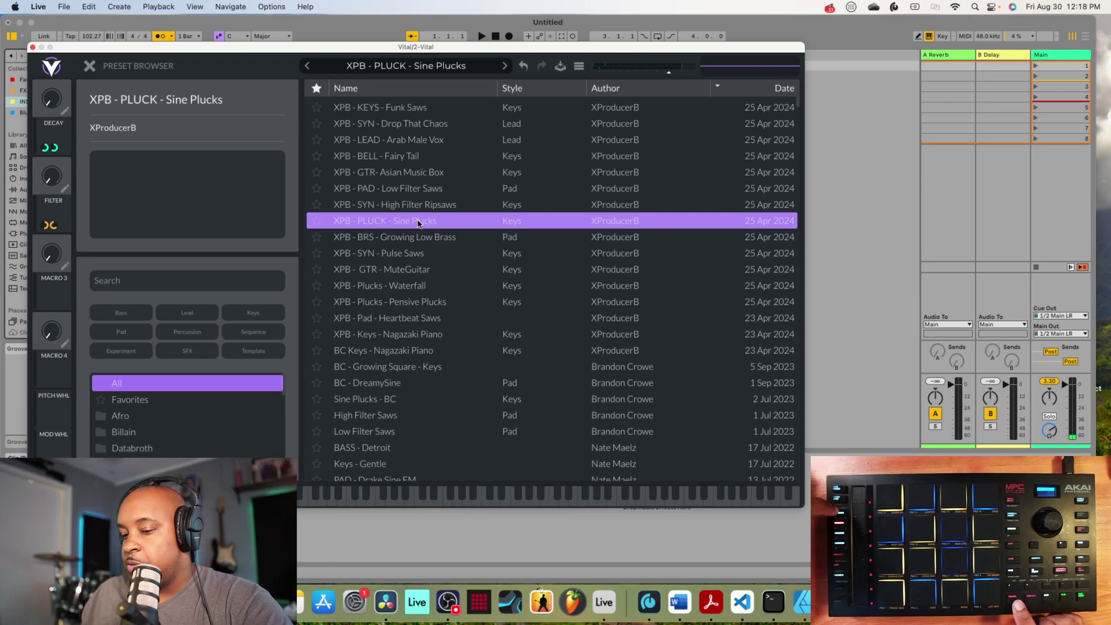
key(space)
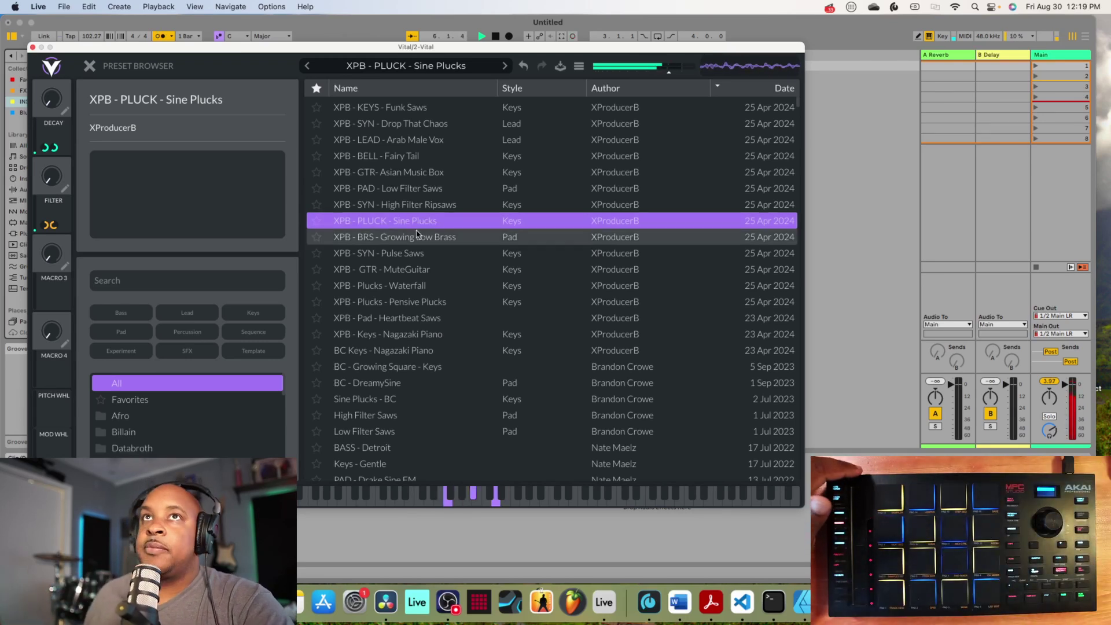
Close Vital, add the 808 - Standard preset as a new track, and view the drum clip's notes
click(33, 47)
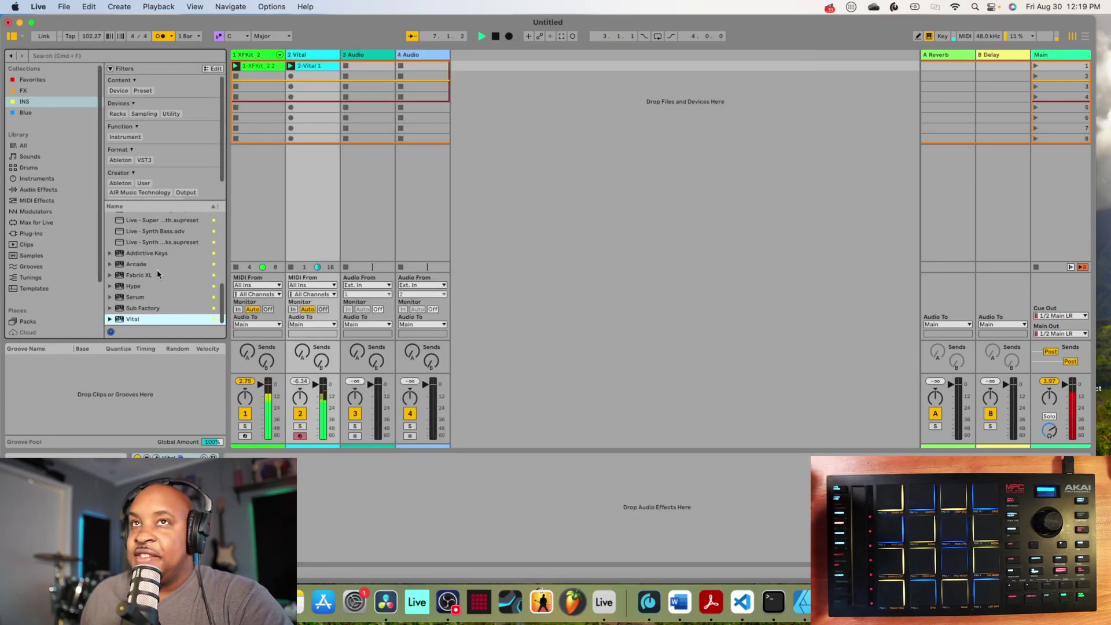
click(24, 91)
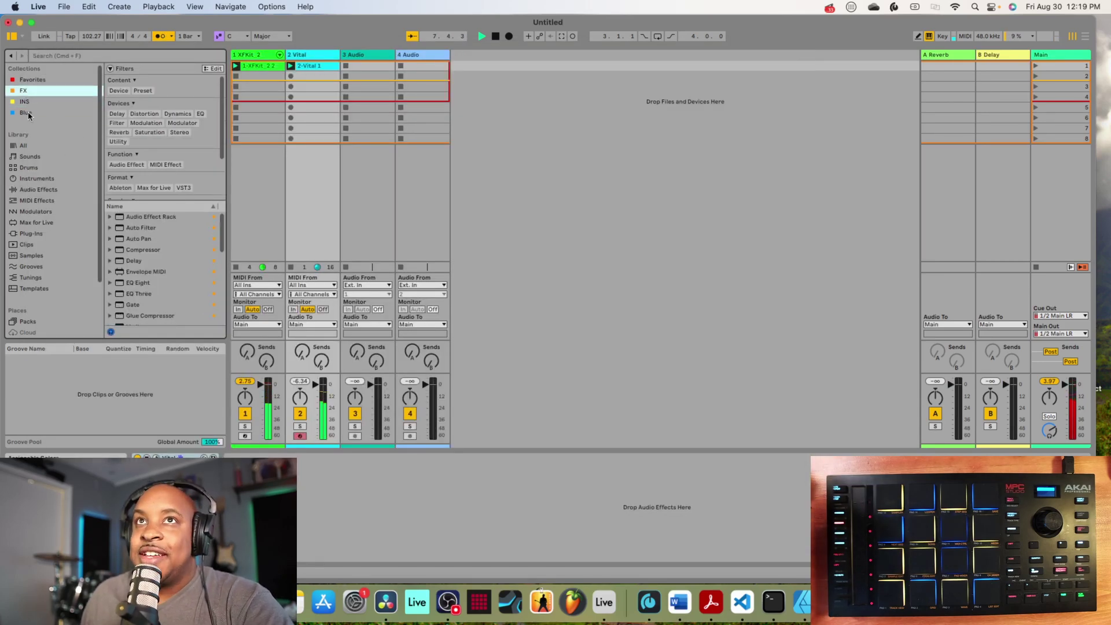
click(25, 101)
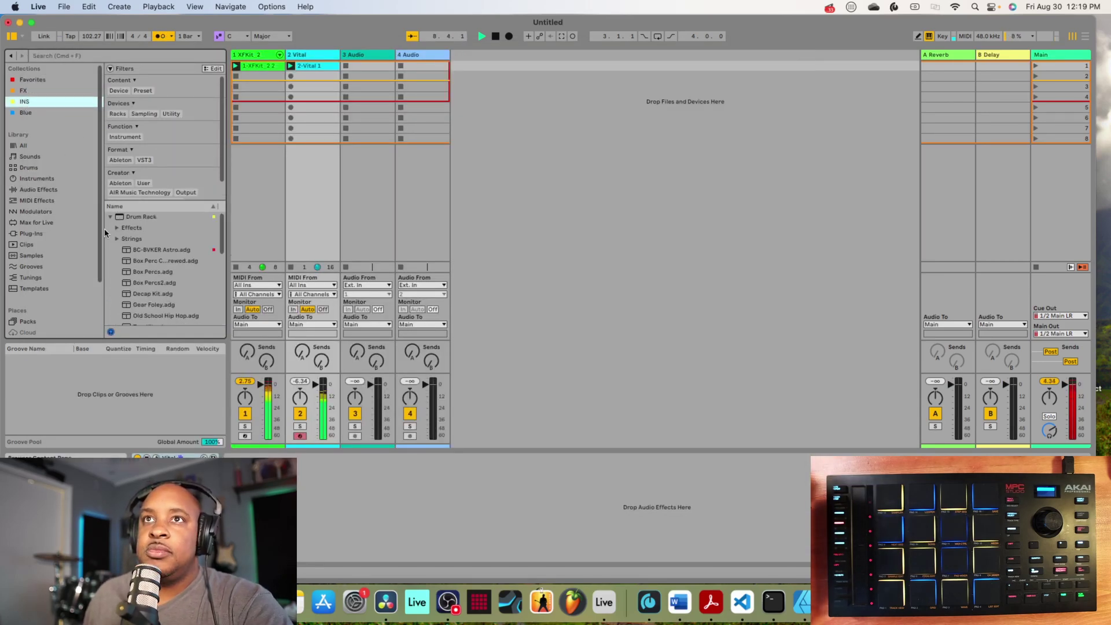
click(111, 218)
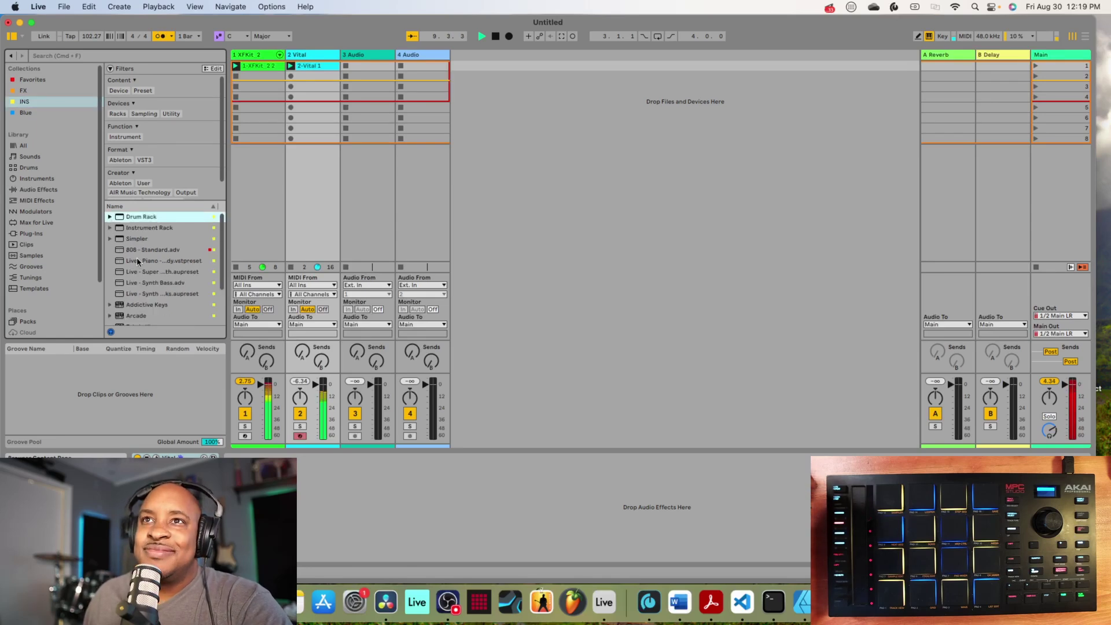
drag(139, 253, 283, 191)
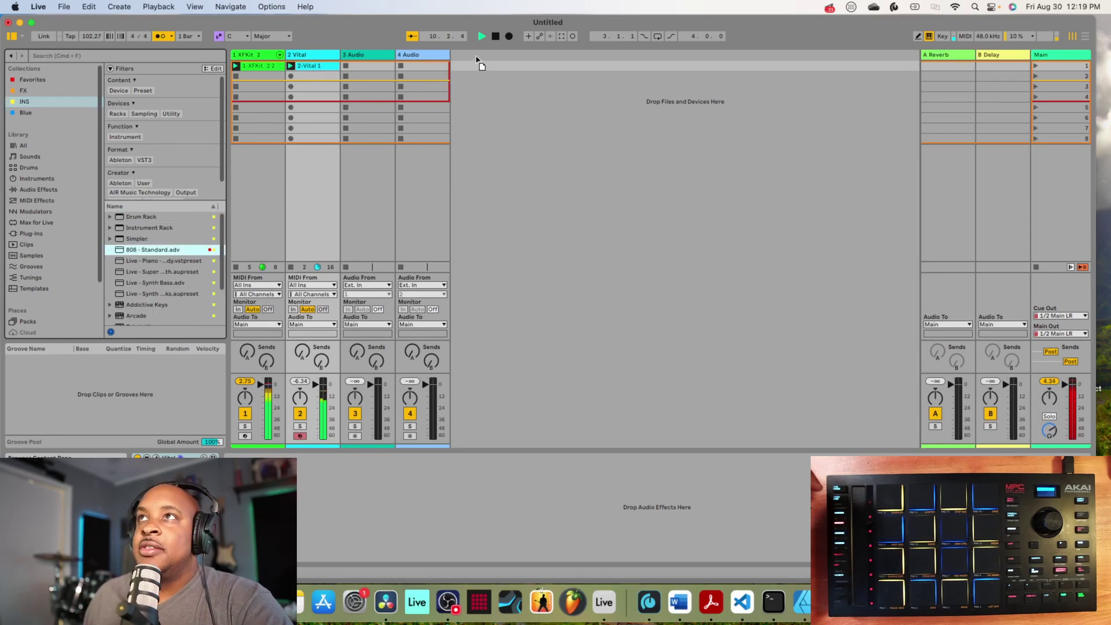
drag(476, 57, 473, 55)
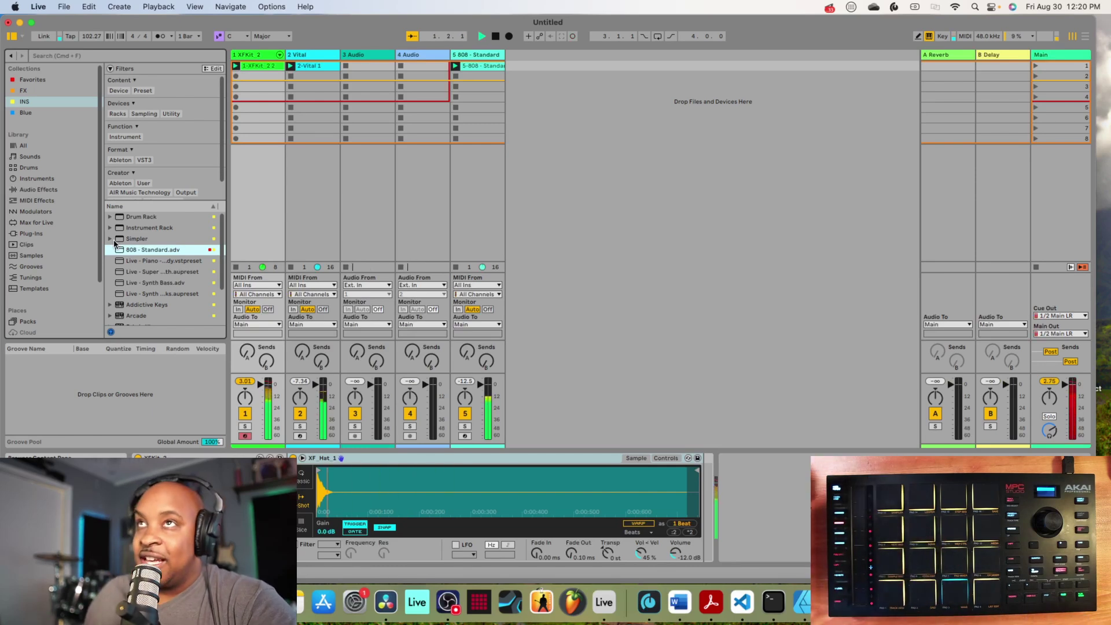
click(262, 65)
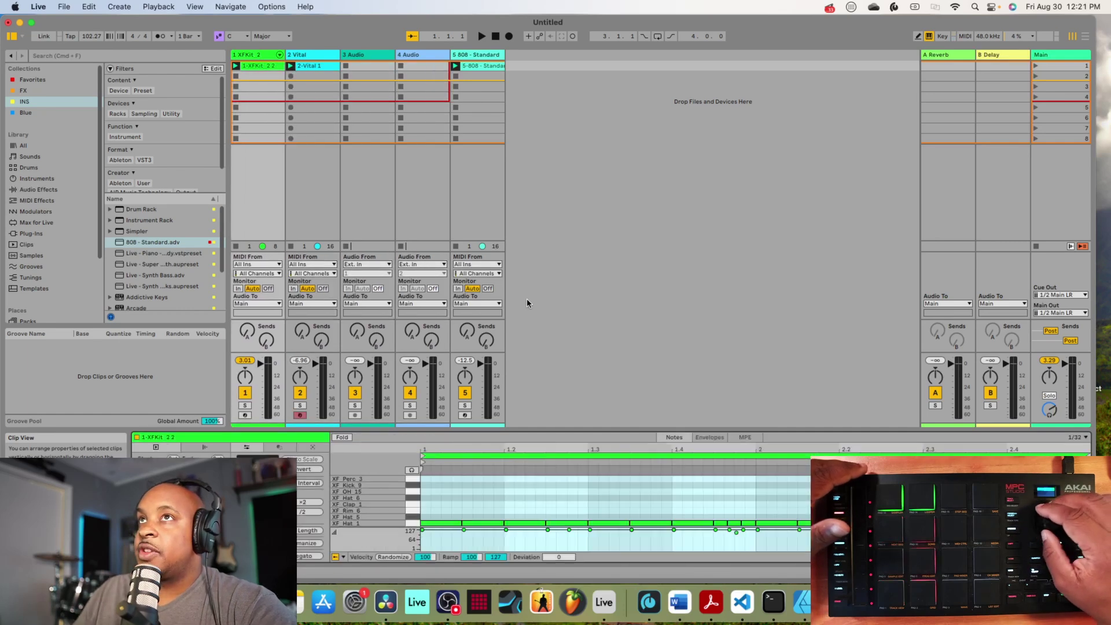
Recolour the XFKit_2 drum track brown and rename it Basic Drums
right_click(258, 57)
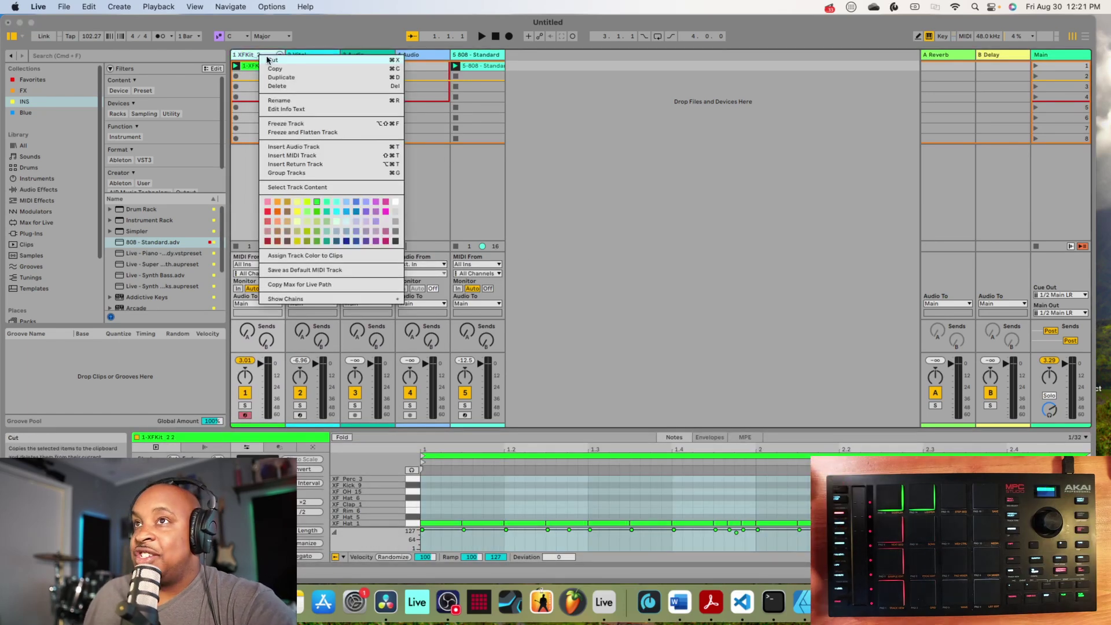
click(287, 242)
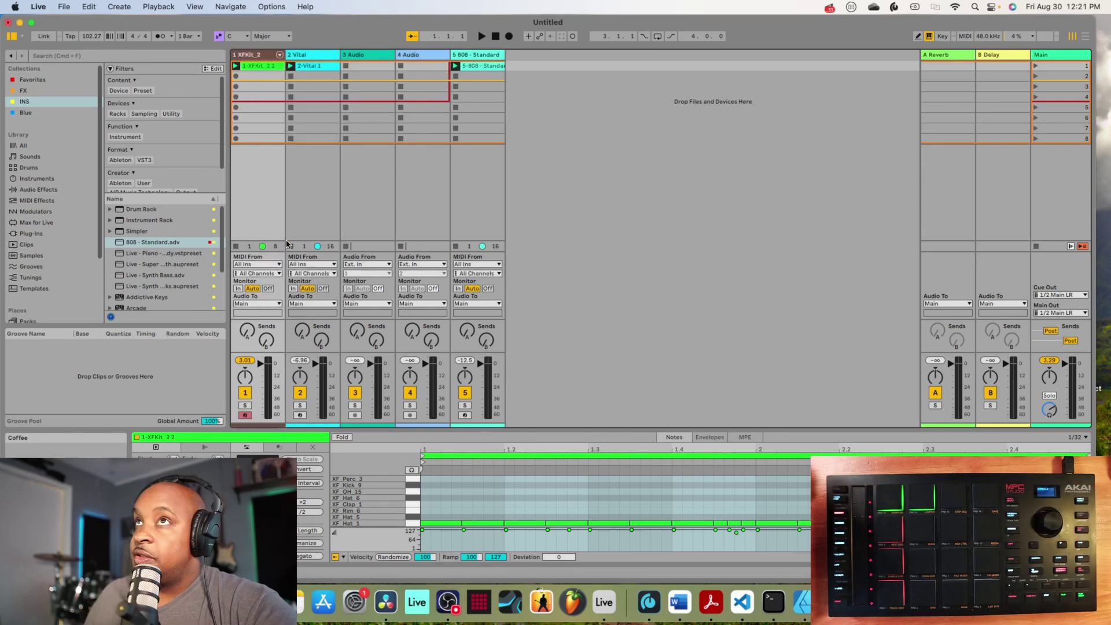
right_click(259, 55)
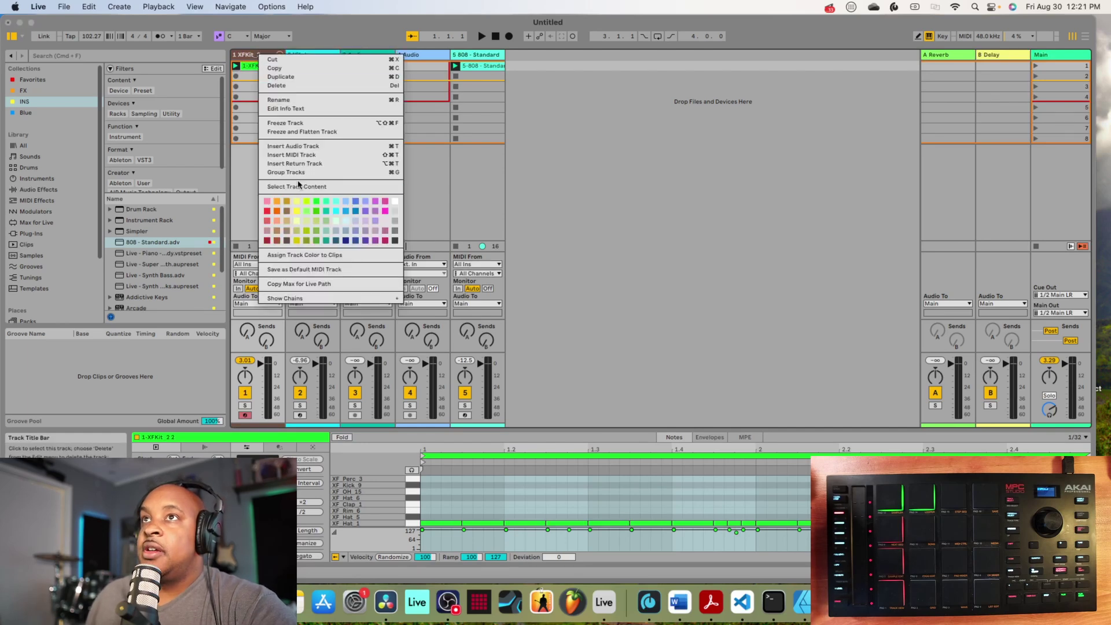
click(285, 101)
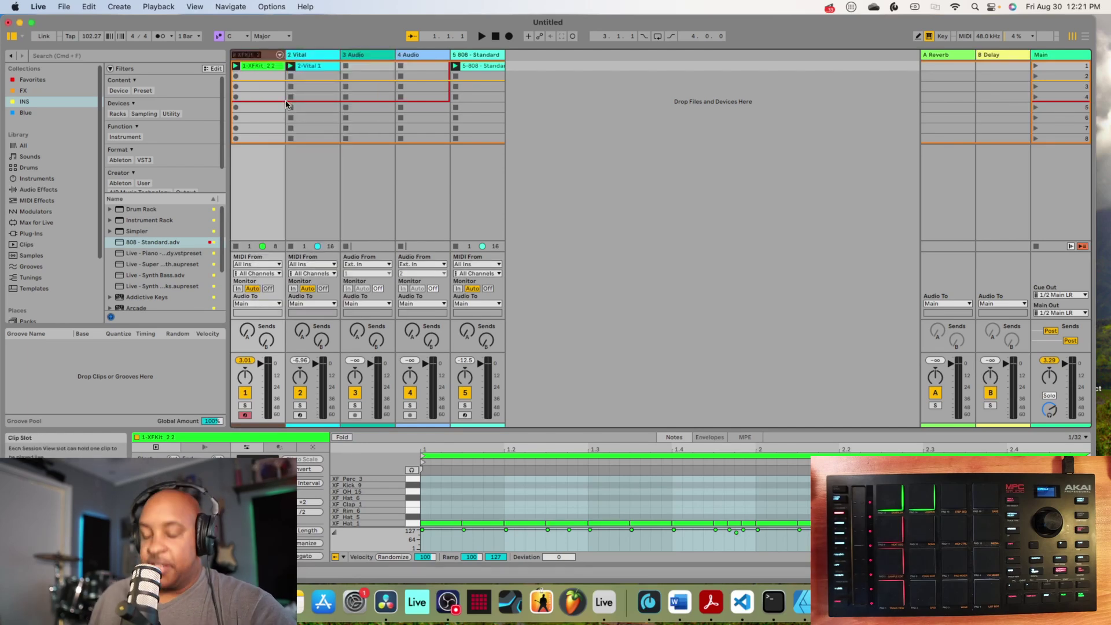